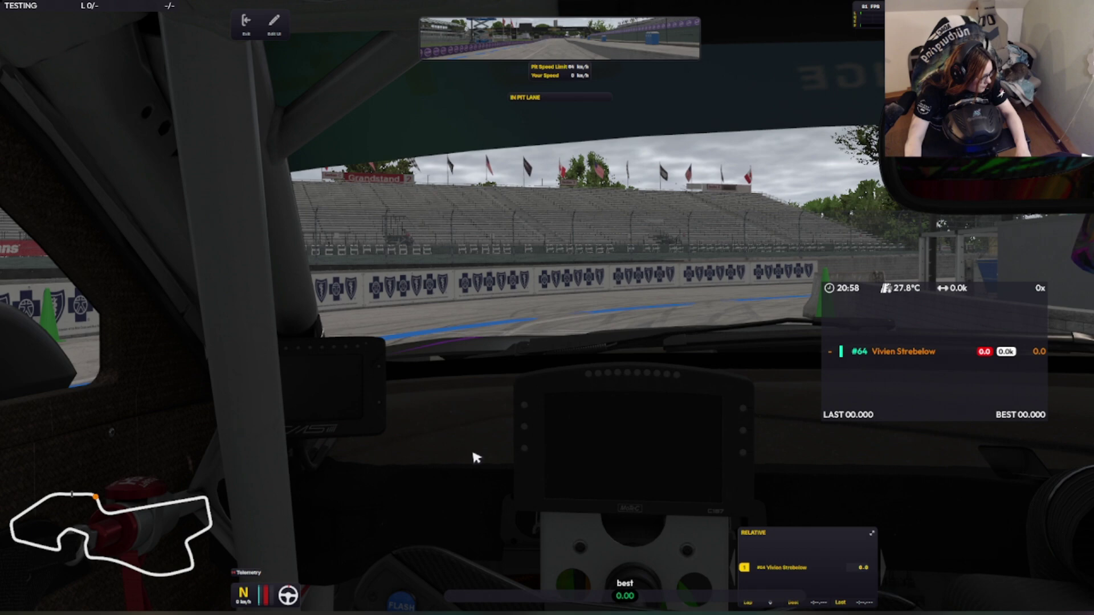
Glance at the Documents iRacing folder, then return to the cockpit in an outside car view.
key(alt+Tab)
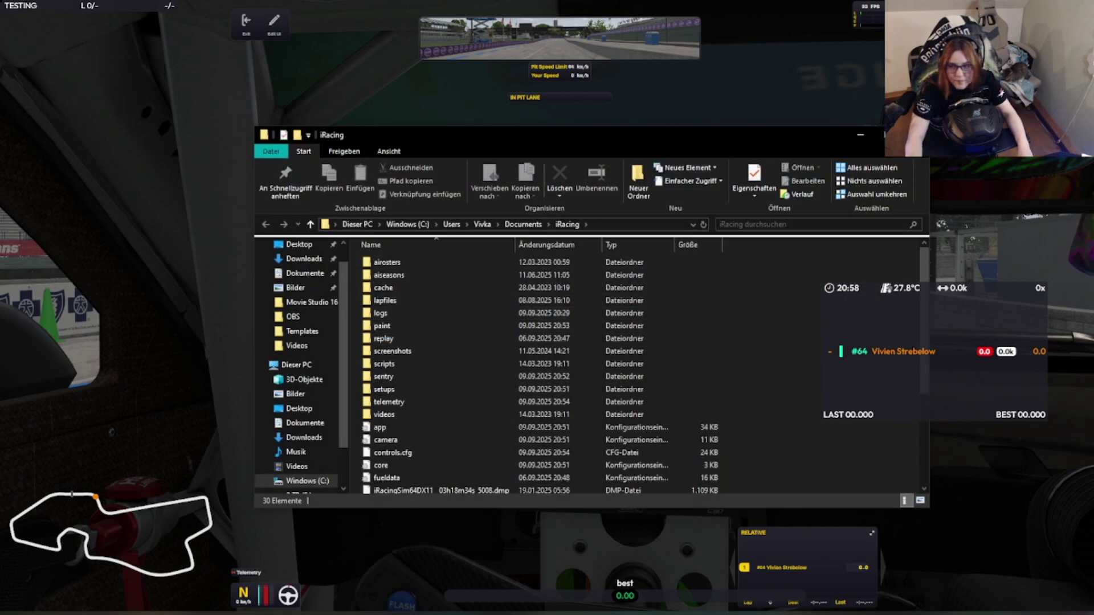
click(859, 135)
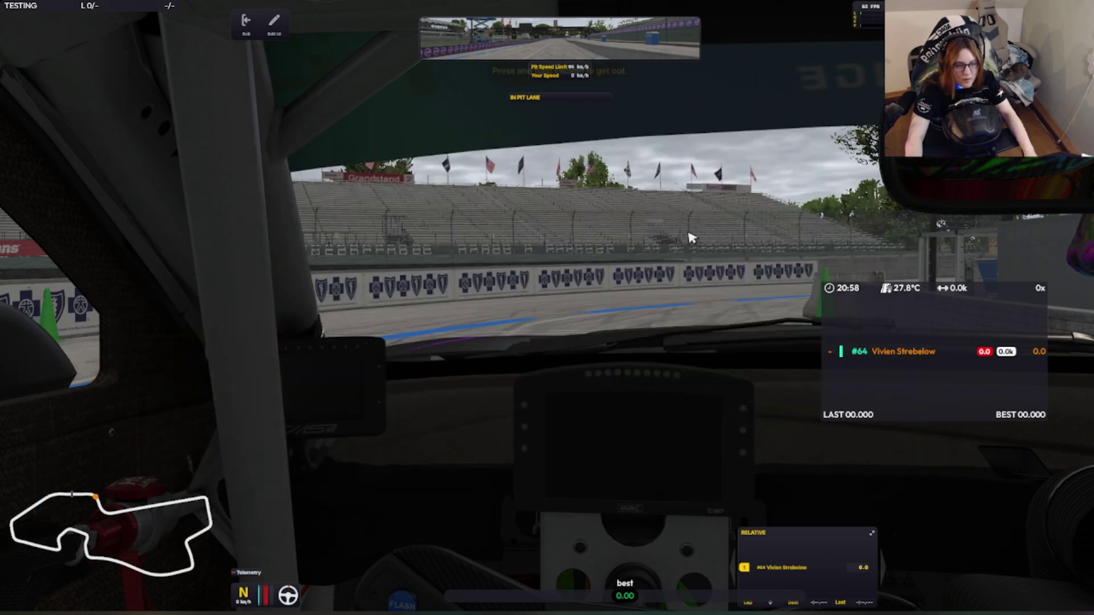
key(c)
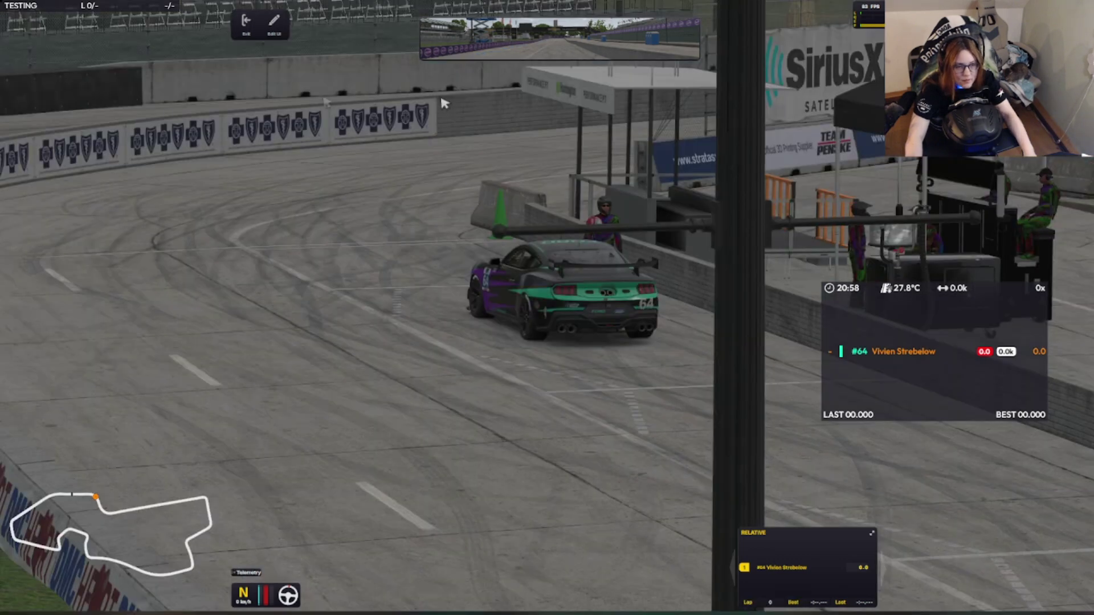
Quit the sim to the desktop without saving the 2025_09_09_20_58_49.rpy replay.
click(871, 56)
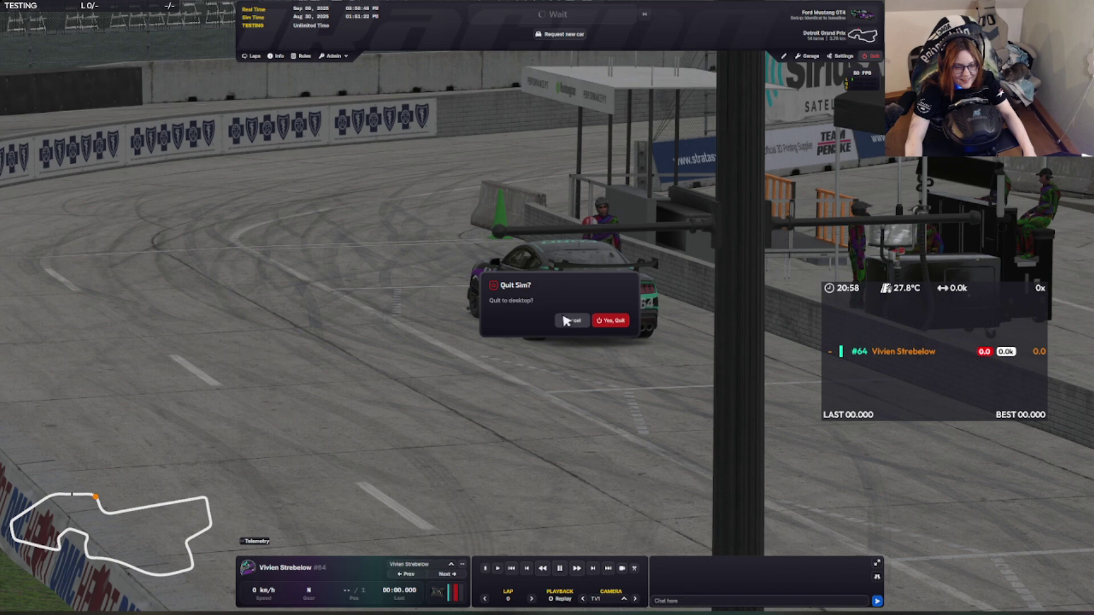
click(611, 321)
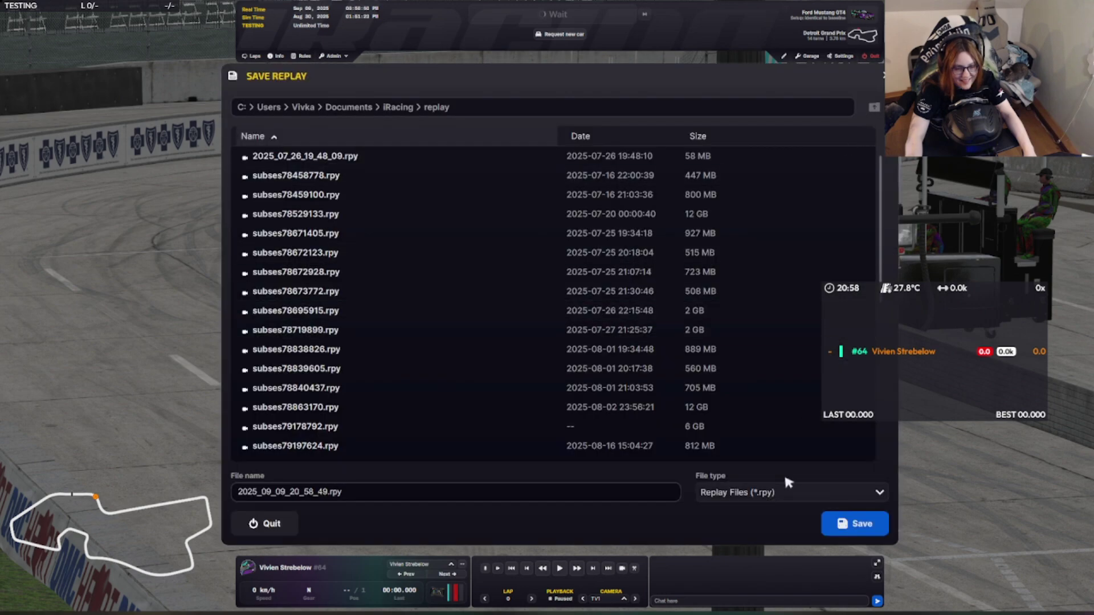
click(250, 524)
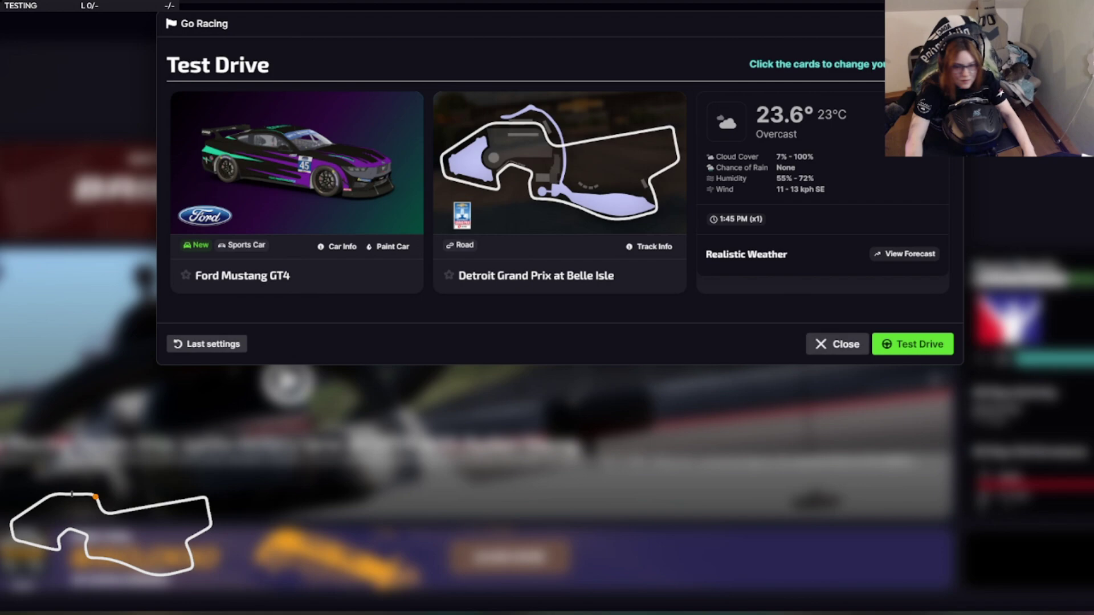
Dismiss the Test Drive dialog and bring the Documents iRacing folder window forward at normal size.
click(837, 343)
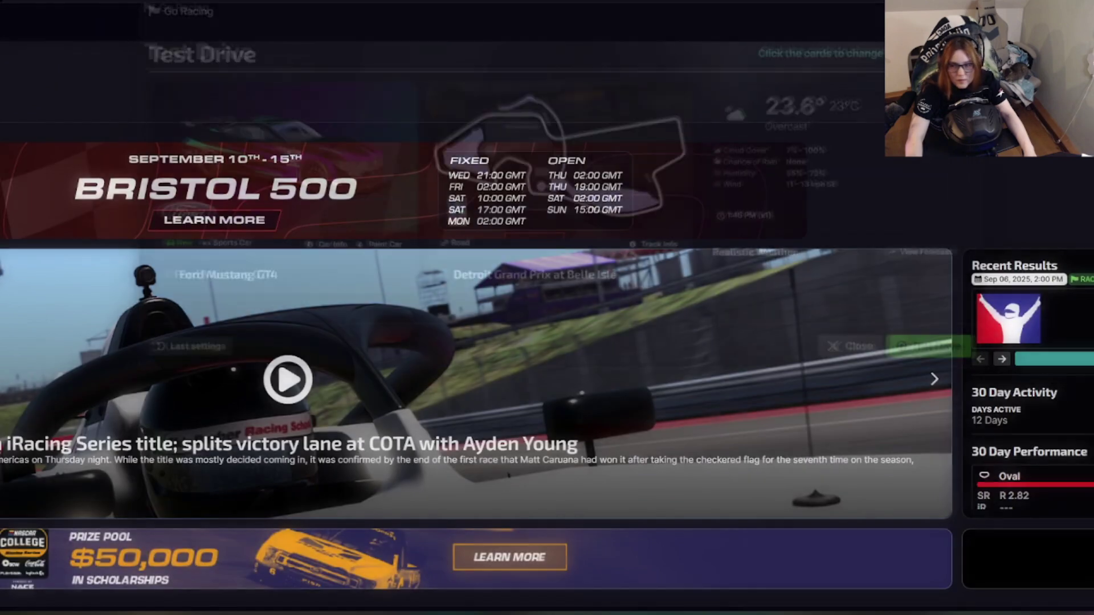
key(alt+Tab)
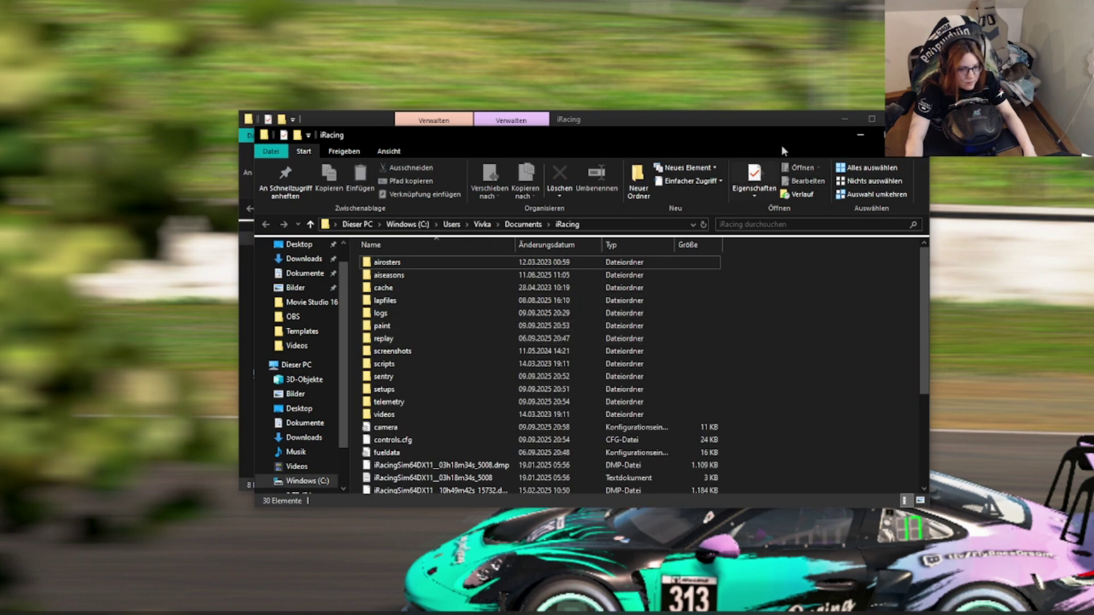
drag(781, 145, 693, 129)
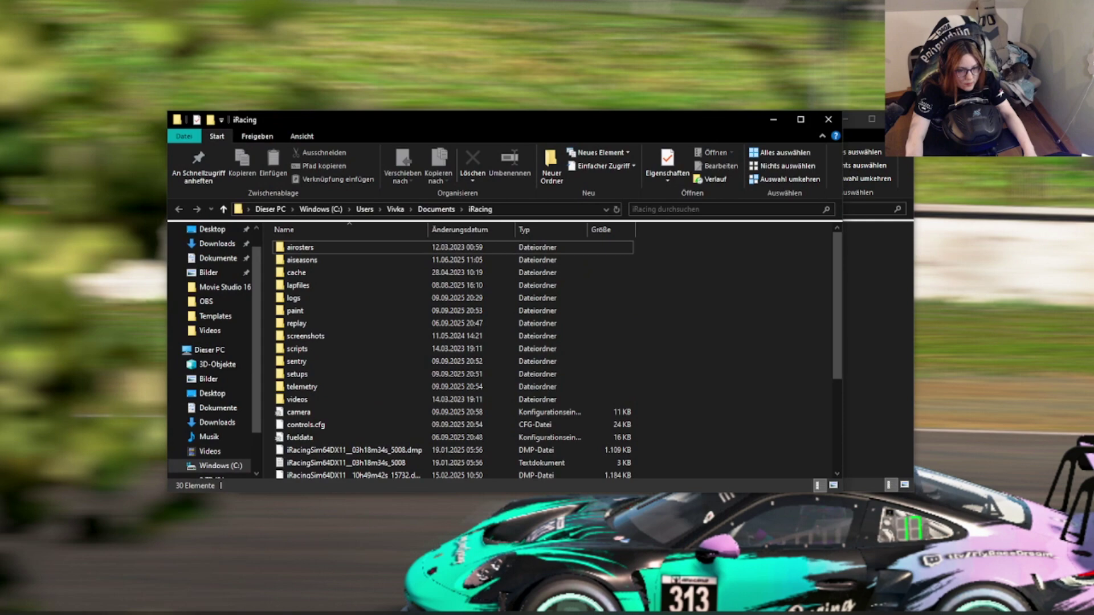
click(899, 119)
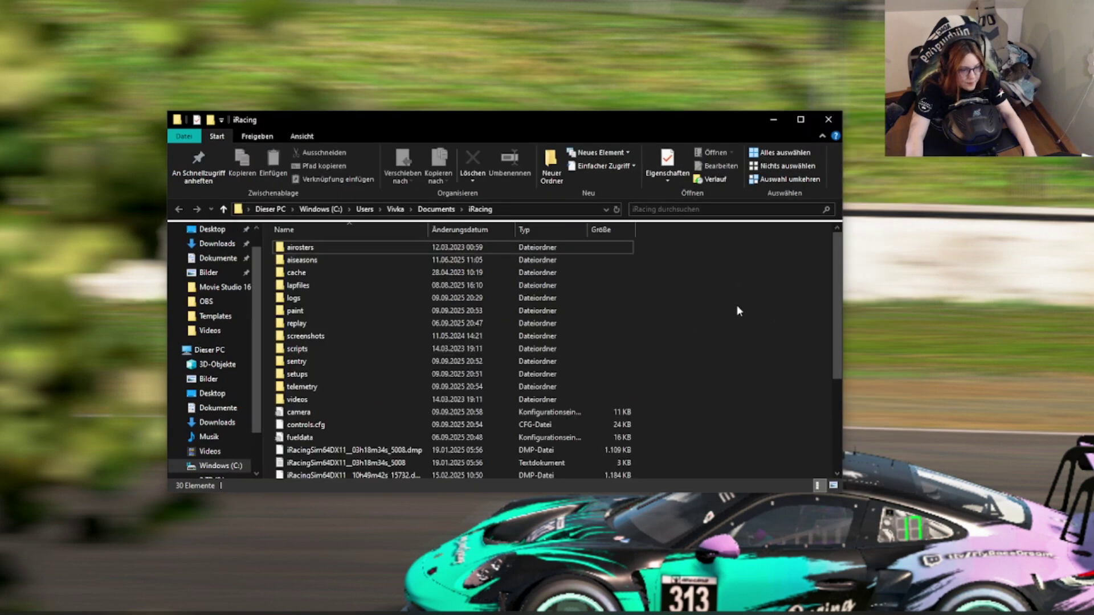
click(800, 121)
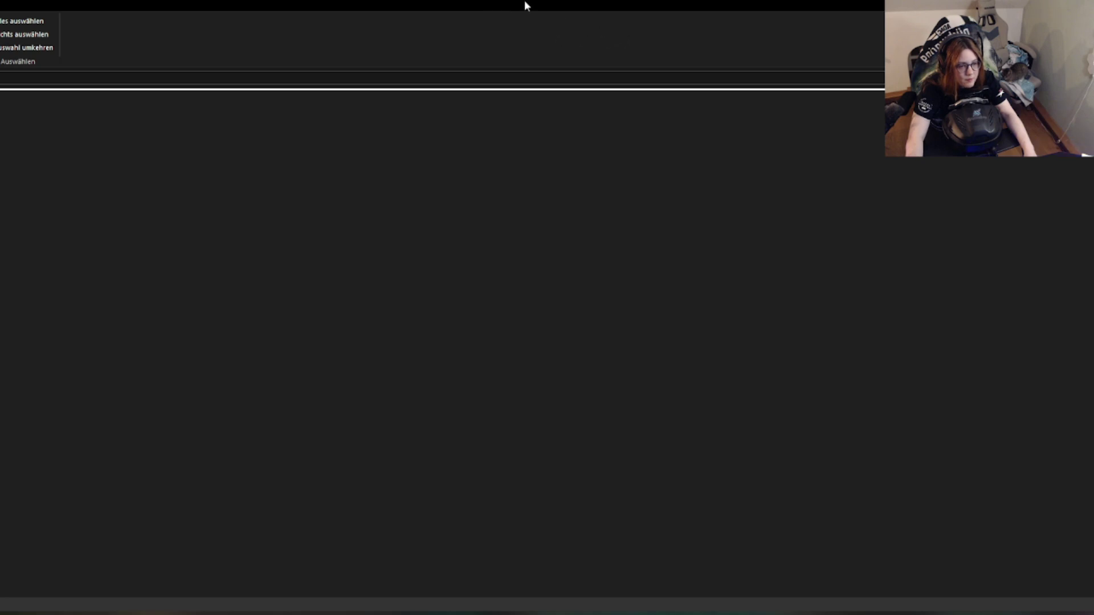
key(super+Down)
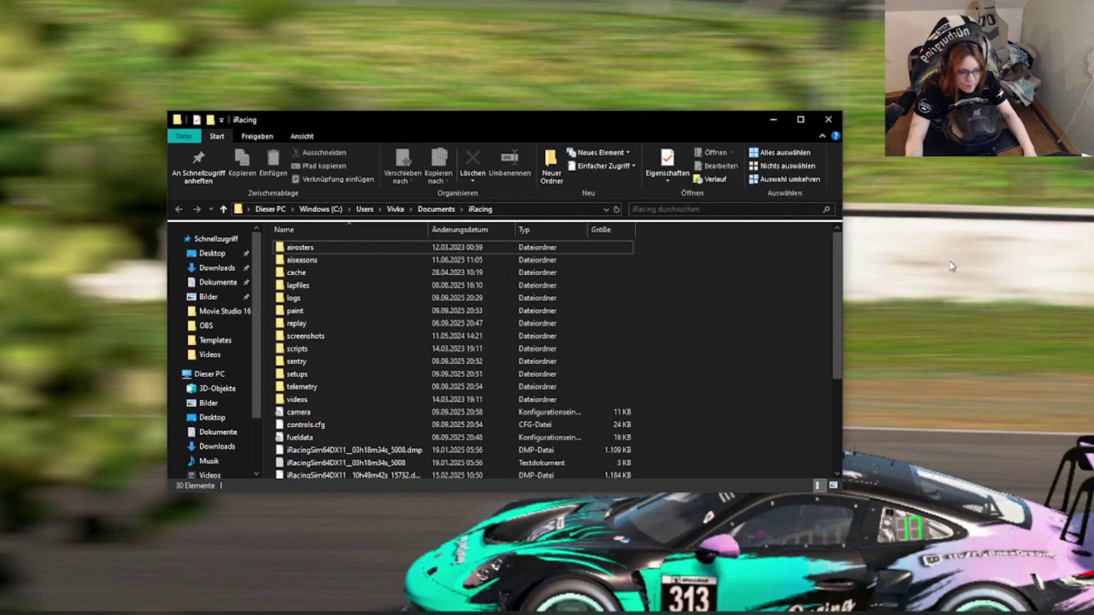
Scroll to the bottom of the folder and select the rendererDX11Monitor file.
mouse_move(406, 315)
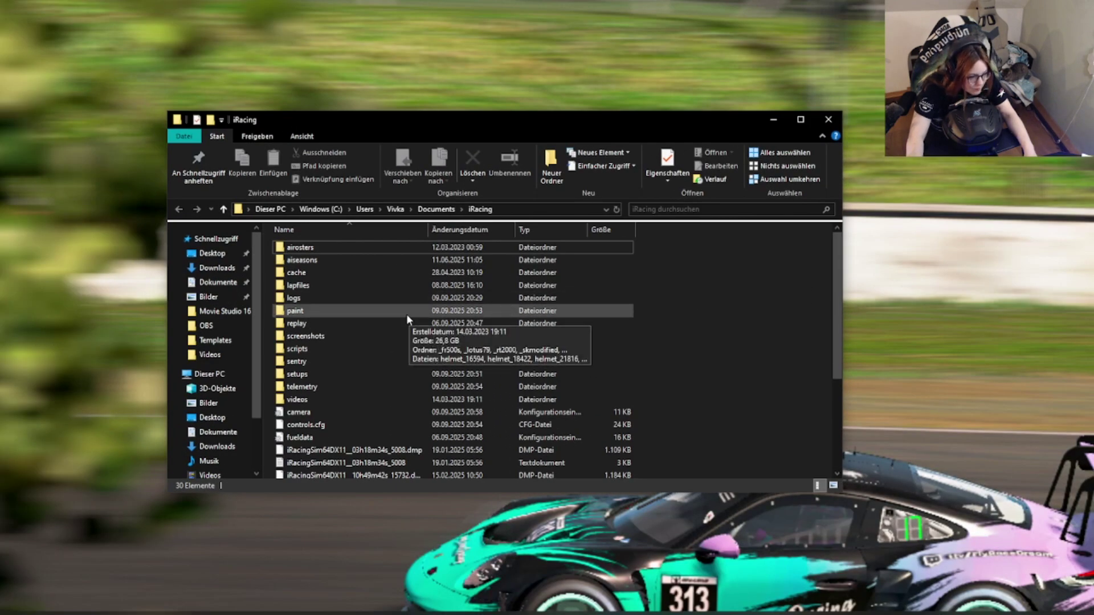
scroll(406, 315, down, 4)
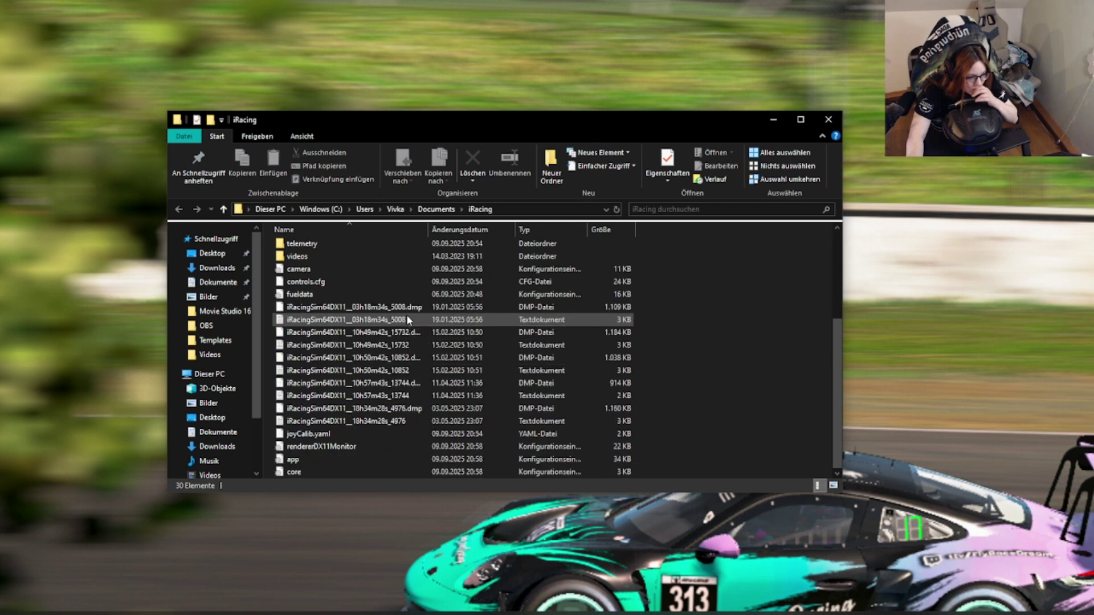
click(343, 447)
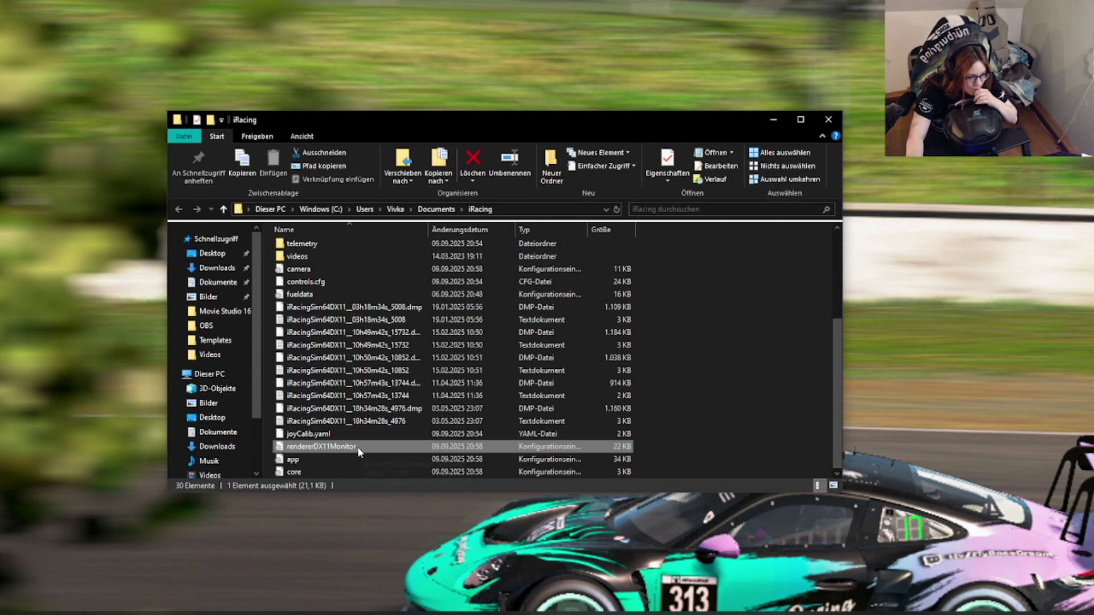
mouse_move(357, 448)
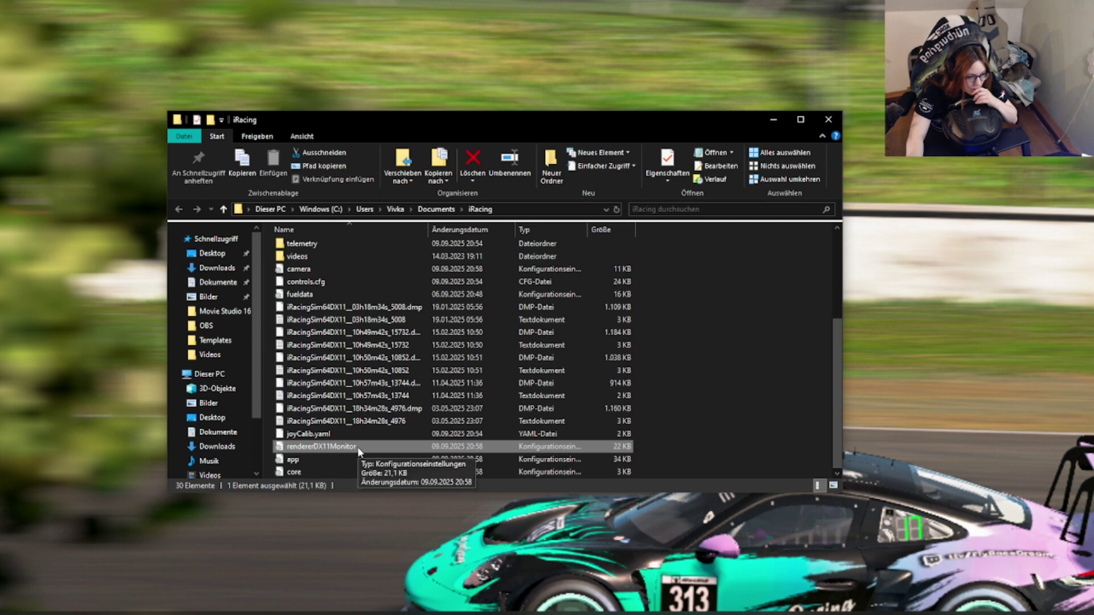
Copy the rendererDX11Monitor file as a backup with Kopieren.
right_click(357, 447)
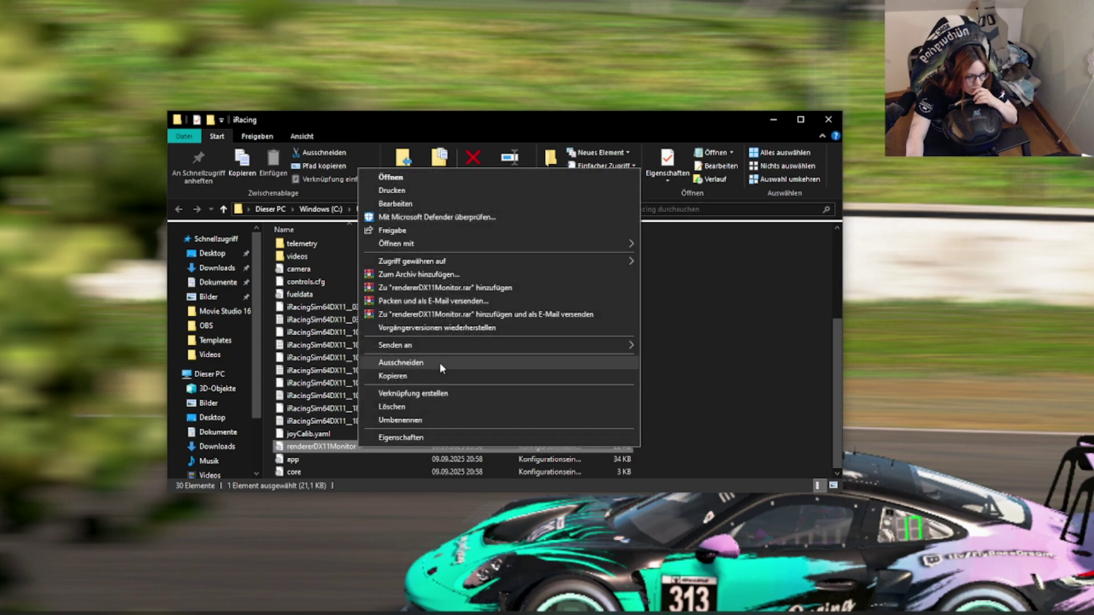
click(433, 376)
key(alt+Tab)
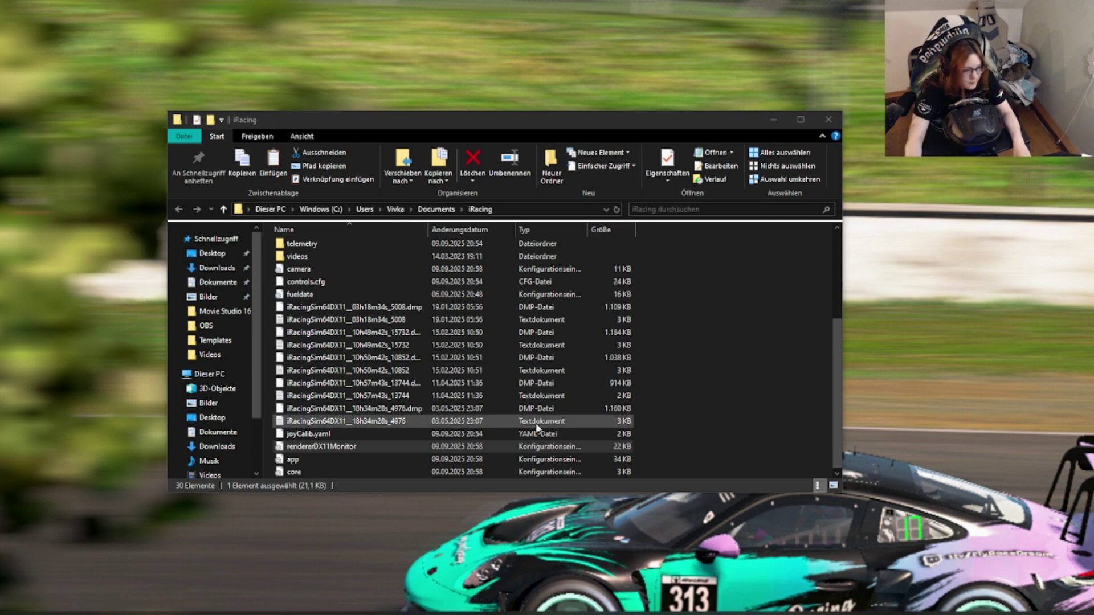
Delete rendererDX11Monitor with Löschen, leaving 29 items in the folder.
click(353, 448)
right_click(356, 450)
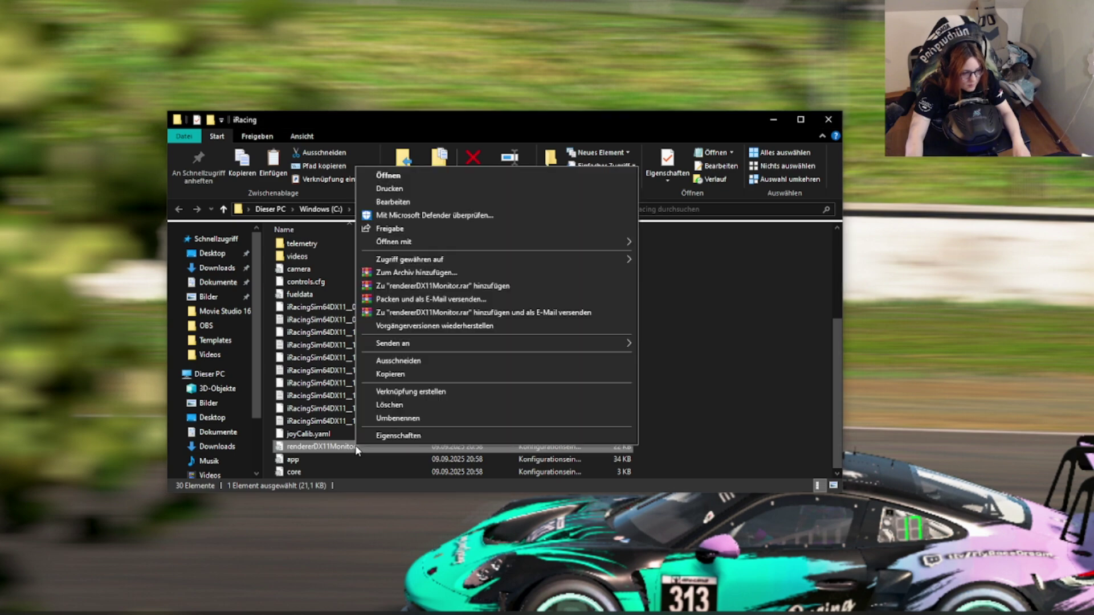
click(405, 405)
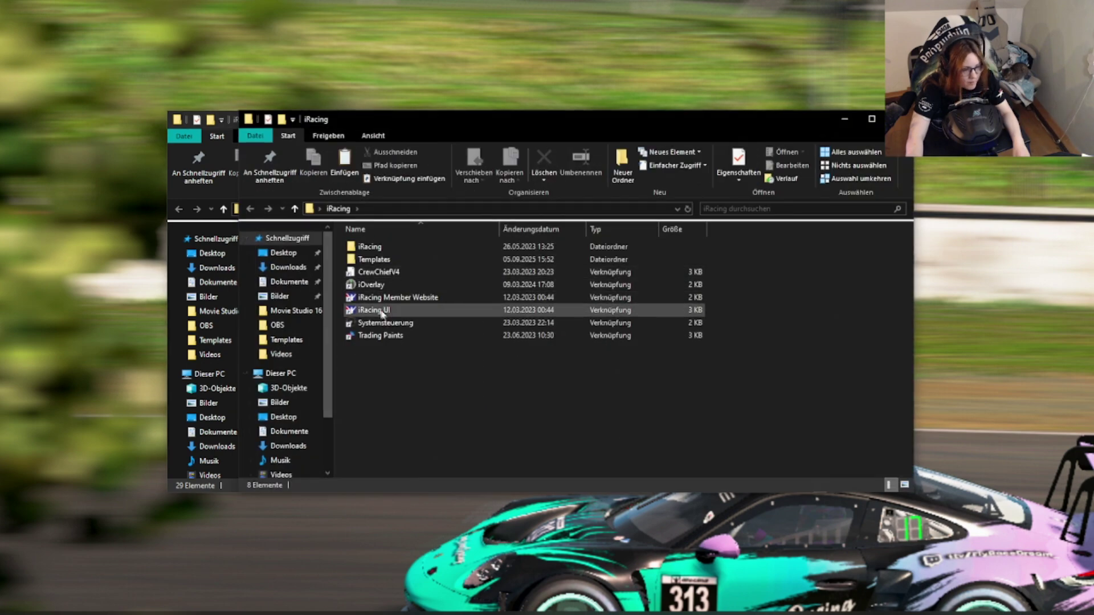
Relaunch iRacing UI, close the season system message, and start the Ford Mustang GT4 Belle Isle test drive.
double_click(382, 313)
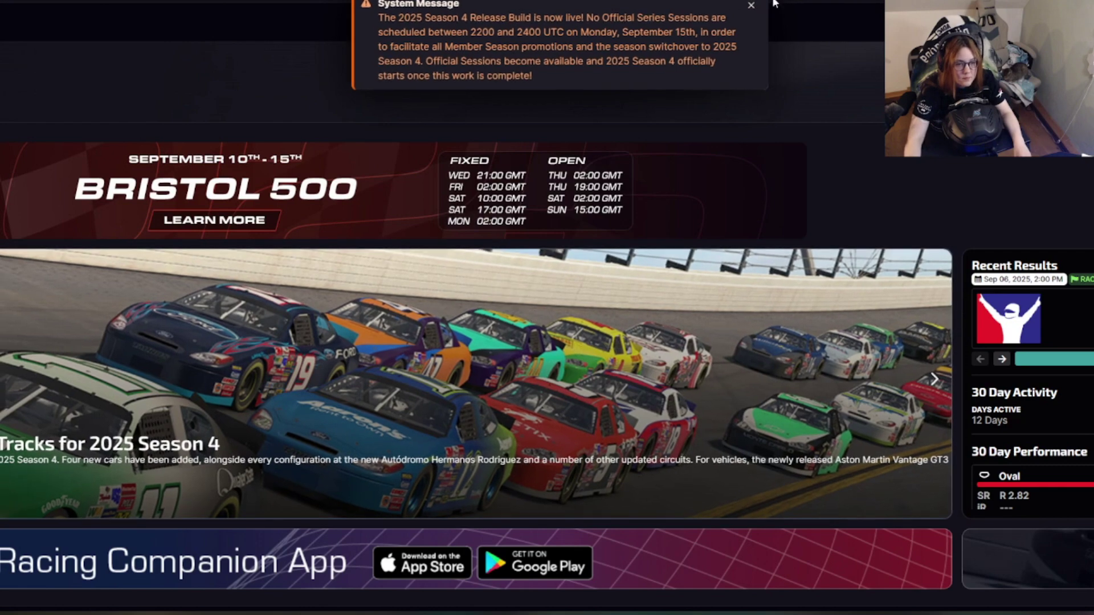
click(751, 5)
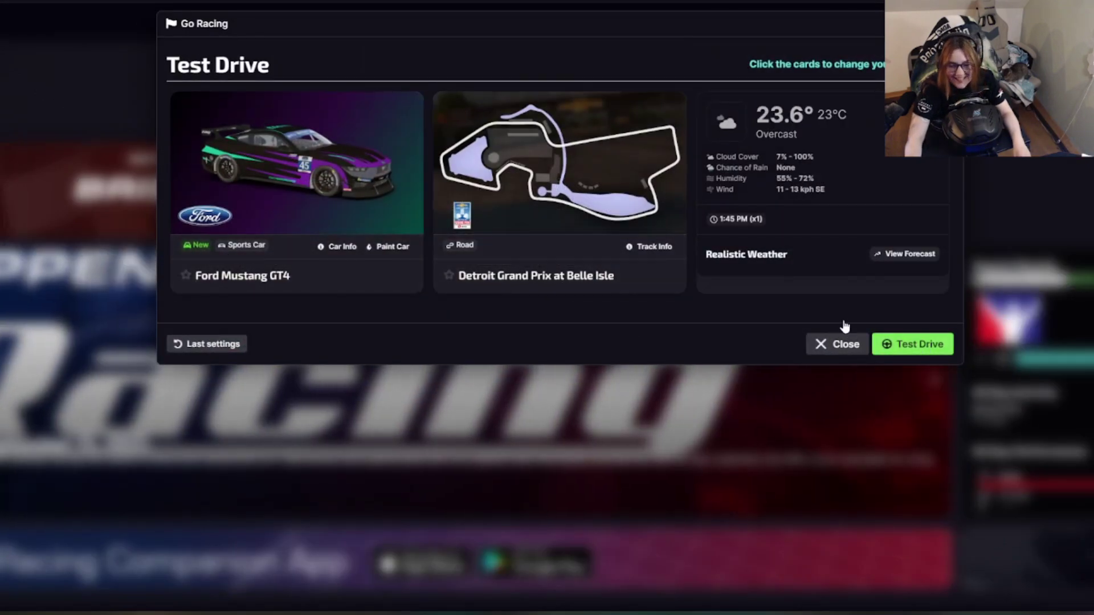
key(Return)
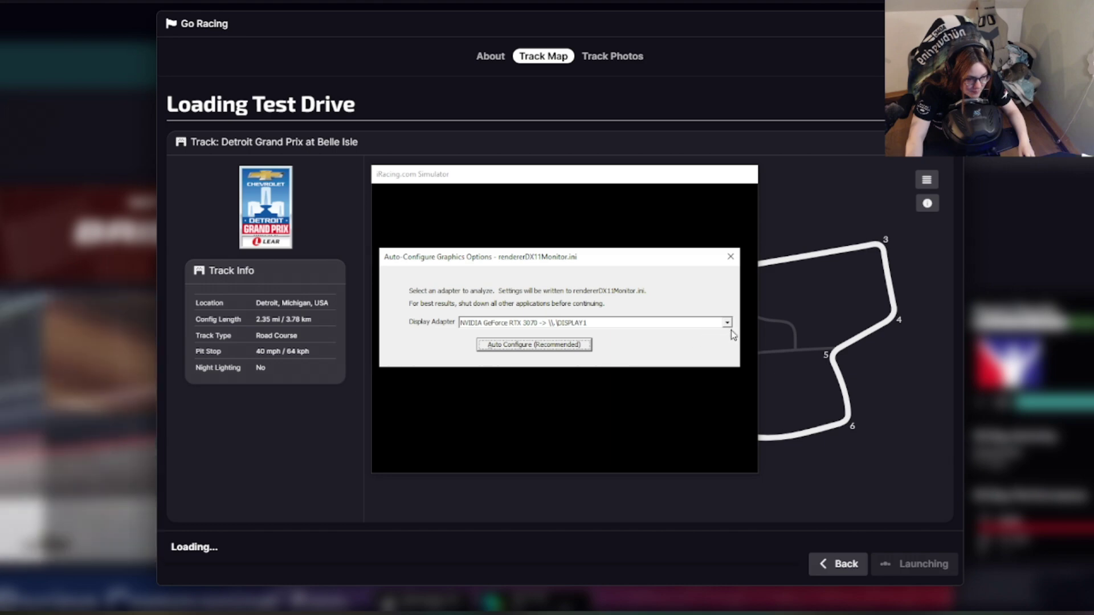
Choose Auto Configure graphics, enable Run in a window with Window Border off, and finish.
click(584, 347)
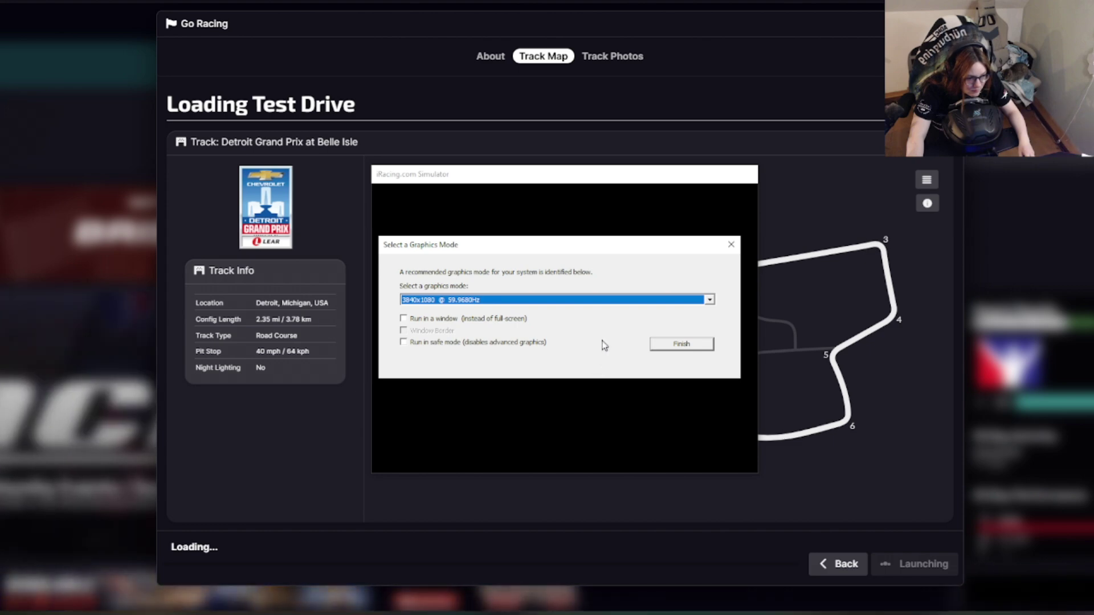
click(446, 323)
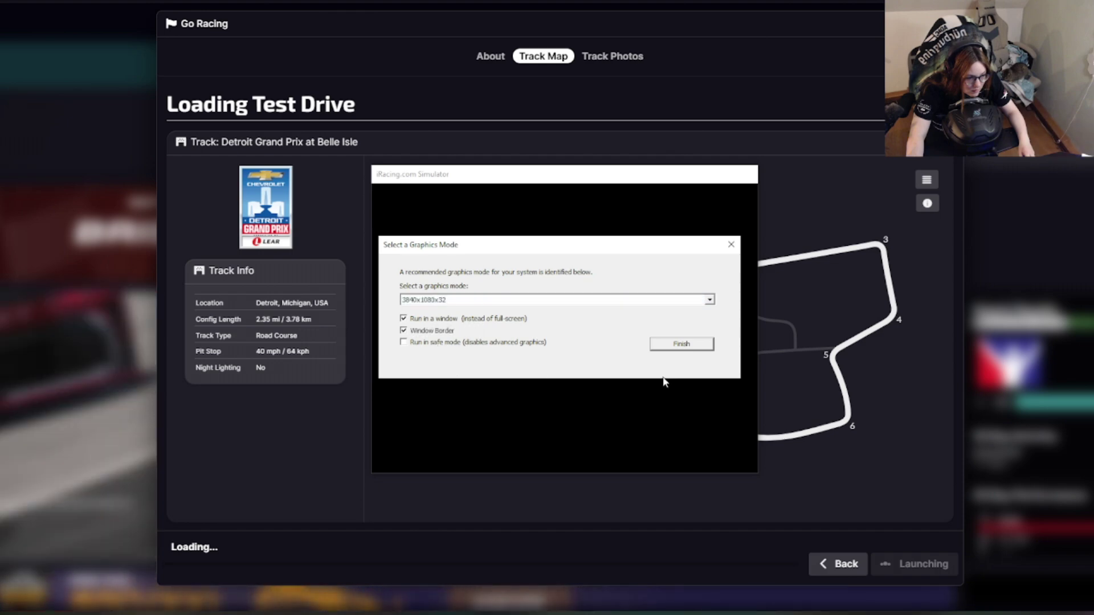
click(465, 333)
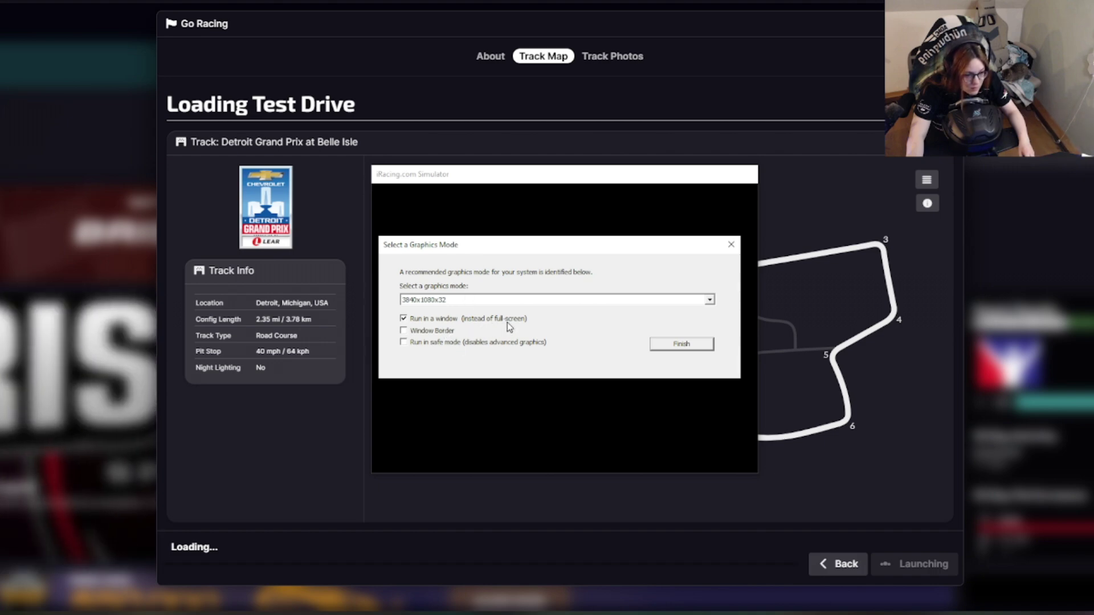
click(695, 350)
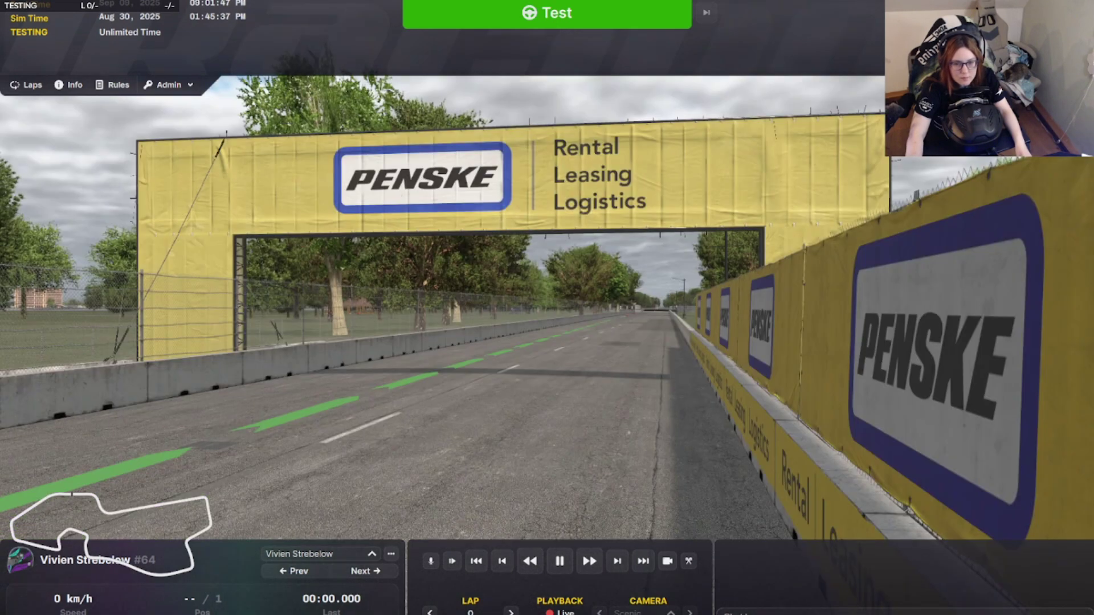
Show the Display settings with 3840x1080, full screen and border off, then bring up iOverlay settings.
key(Escape)
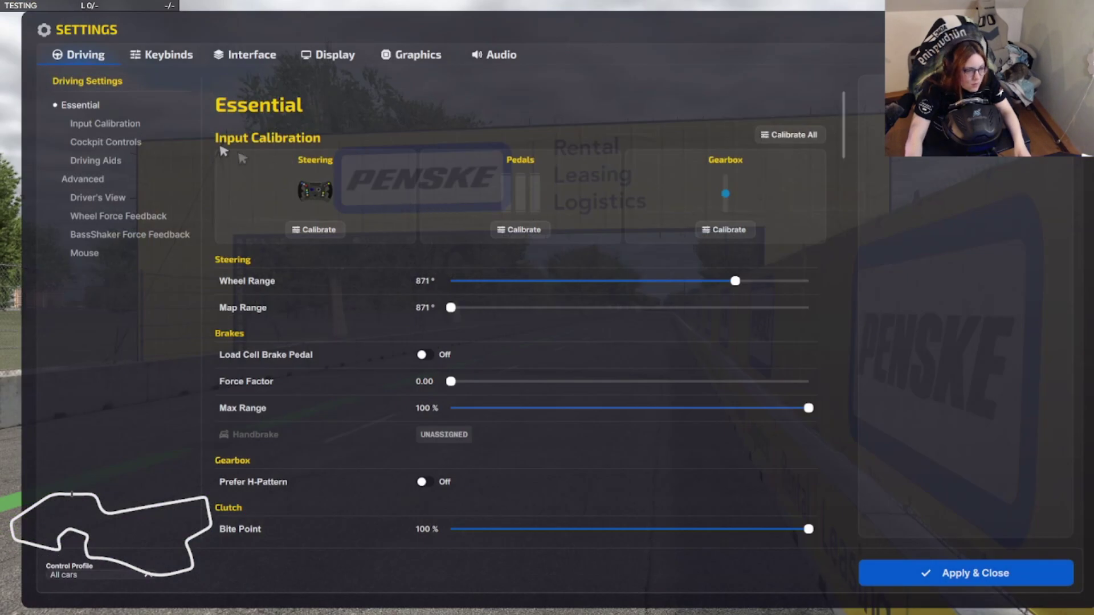
click(325, 61)
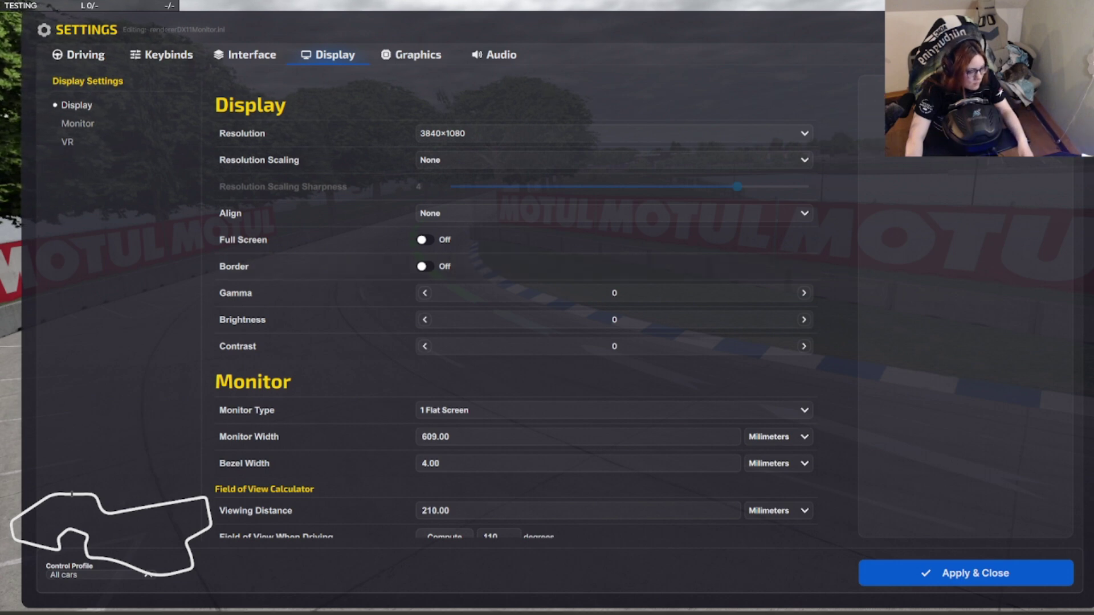
key(alt+Tab)
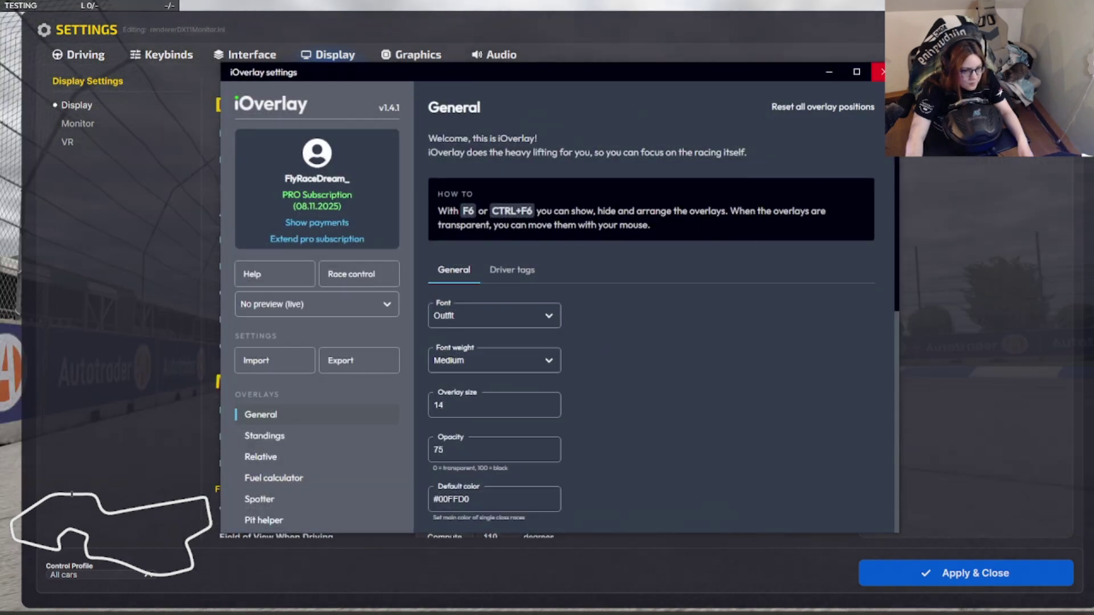
Close the iOverlay settings, select the iOverlay shortcut, and Apply & Close the game settings.
click(880, 72)
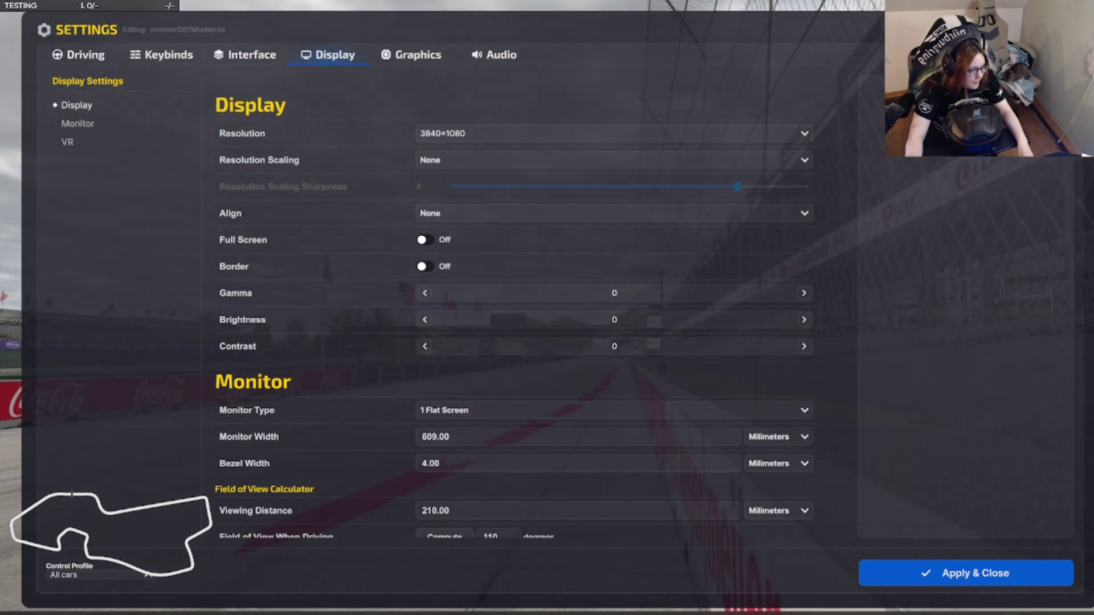
key(alt+Tab)
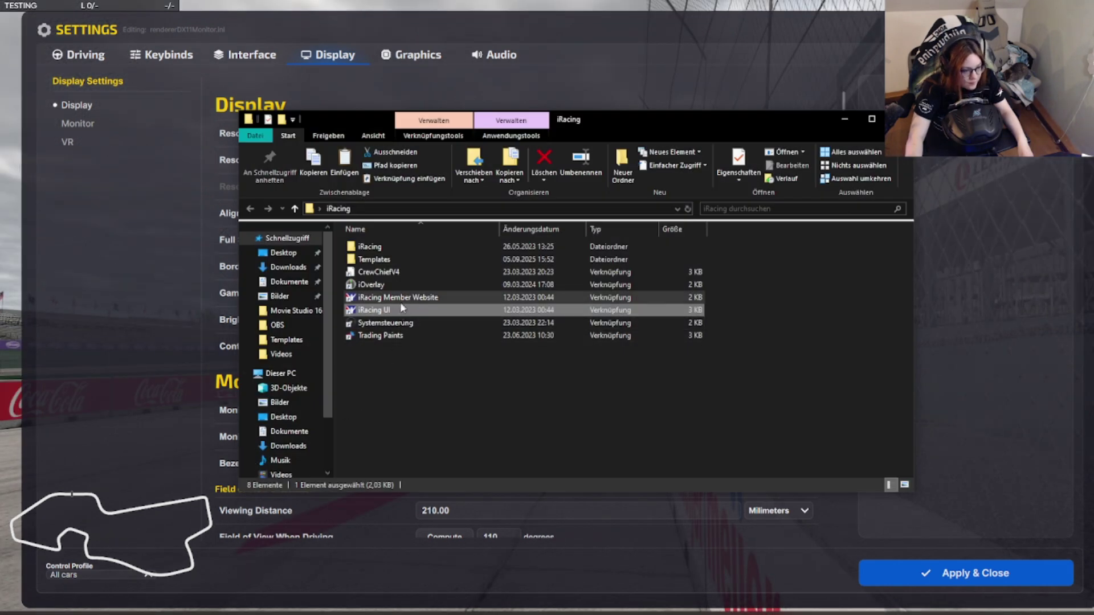
click(396, 284)
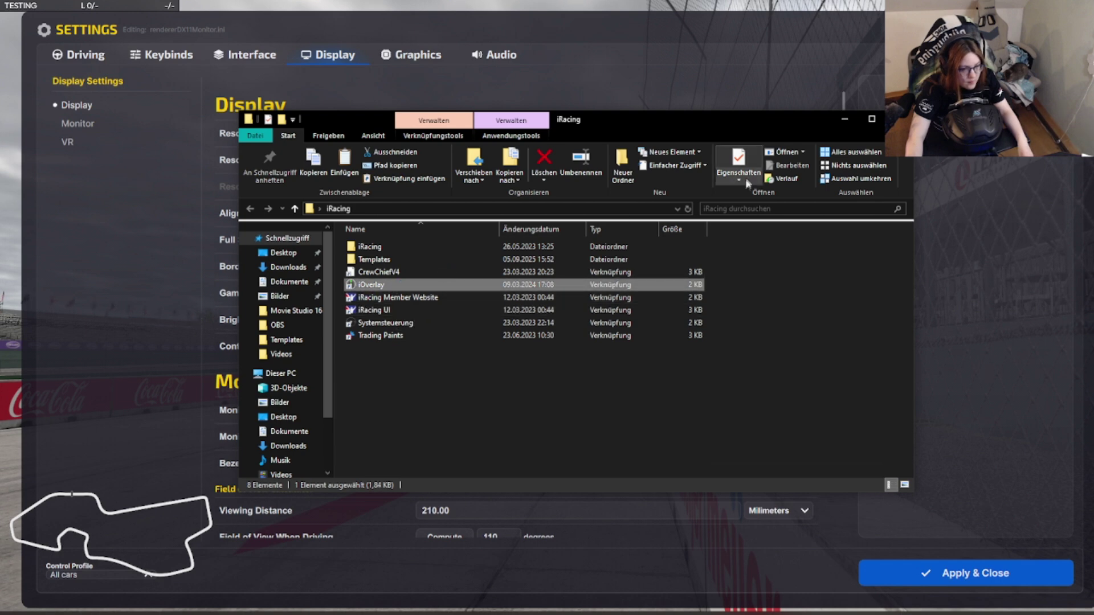
click(843, 119)
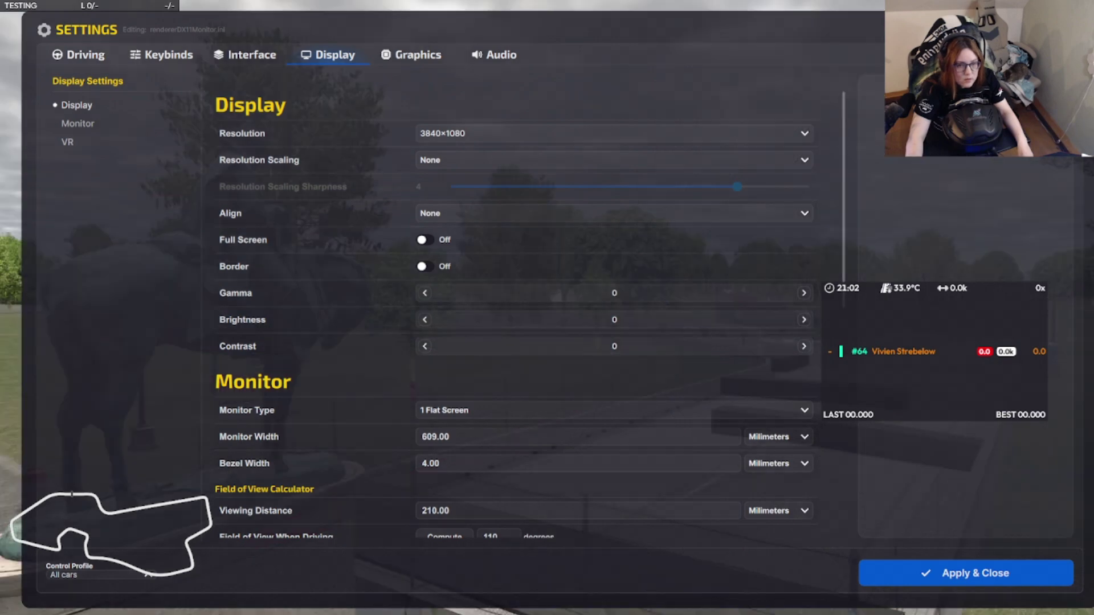
click(957, 572)
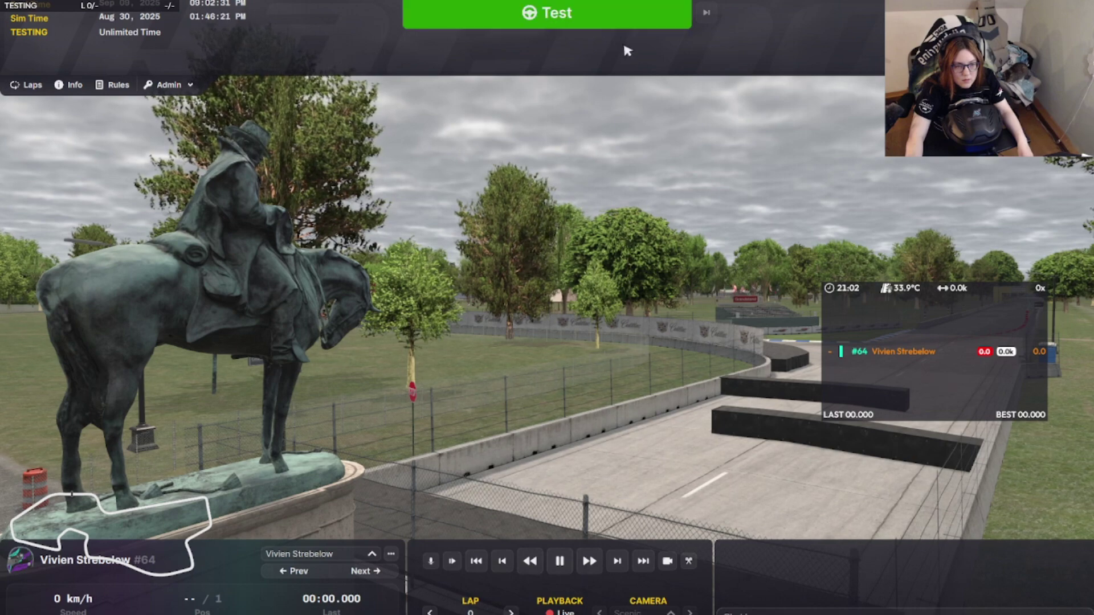
Enter the car in pit lane and toggle Edit UI on and off to check the iOverlay widgets.
click(621, 25)
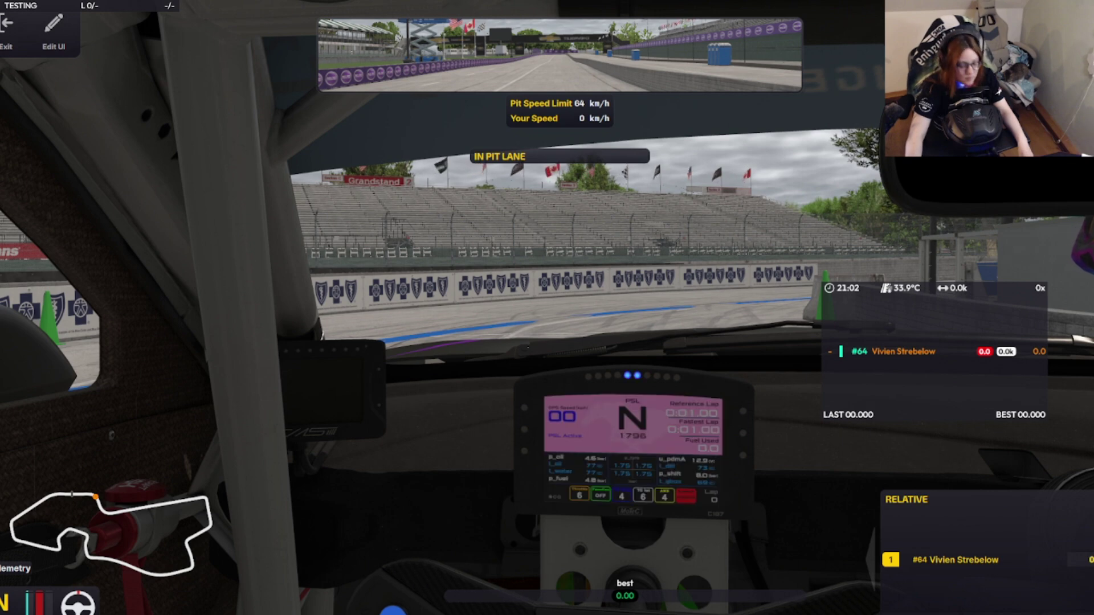
key(ctrl+e)
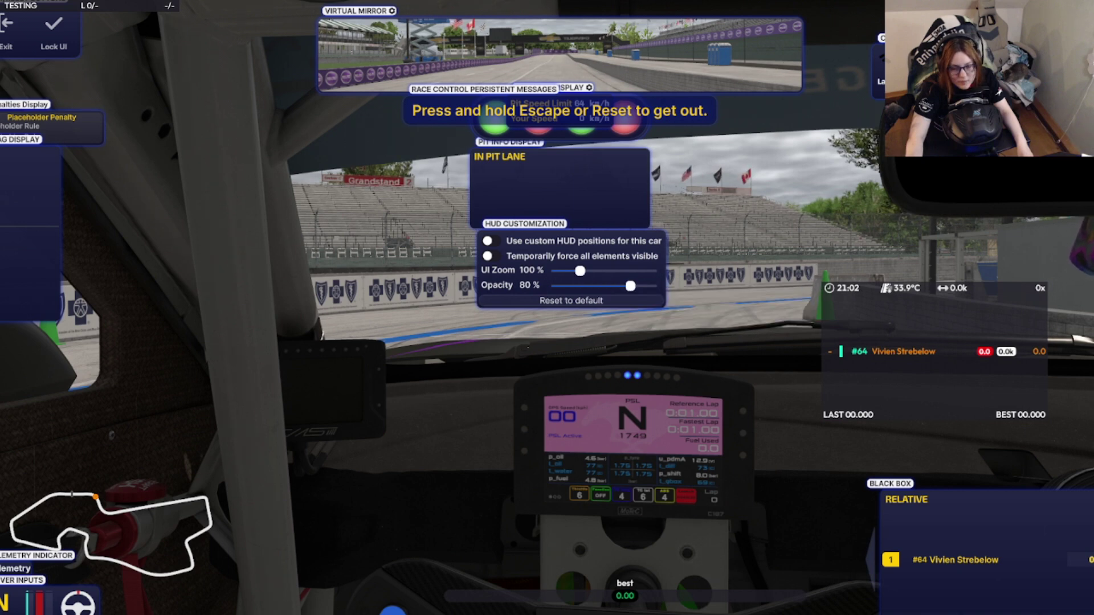
key(ctrl+e)
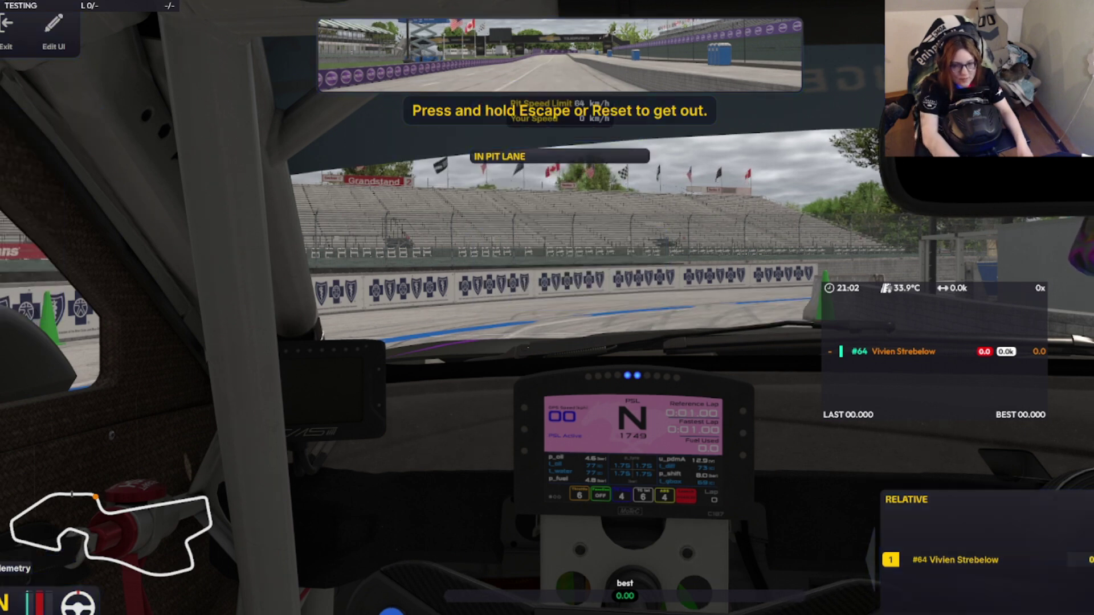